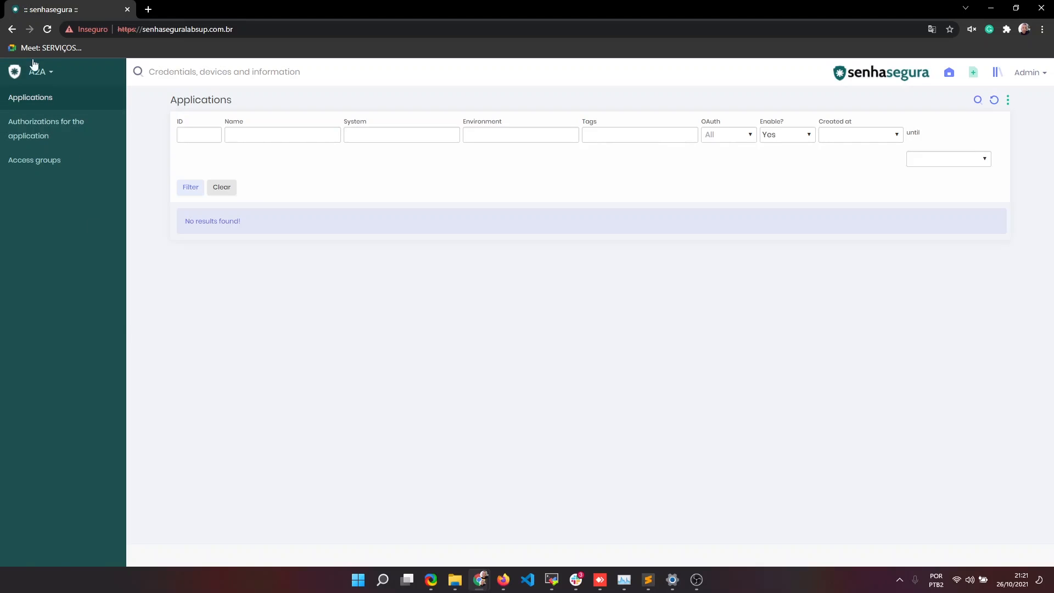
- Open the Applications list of the A2A module
left_click(38, 71)
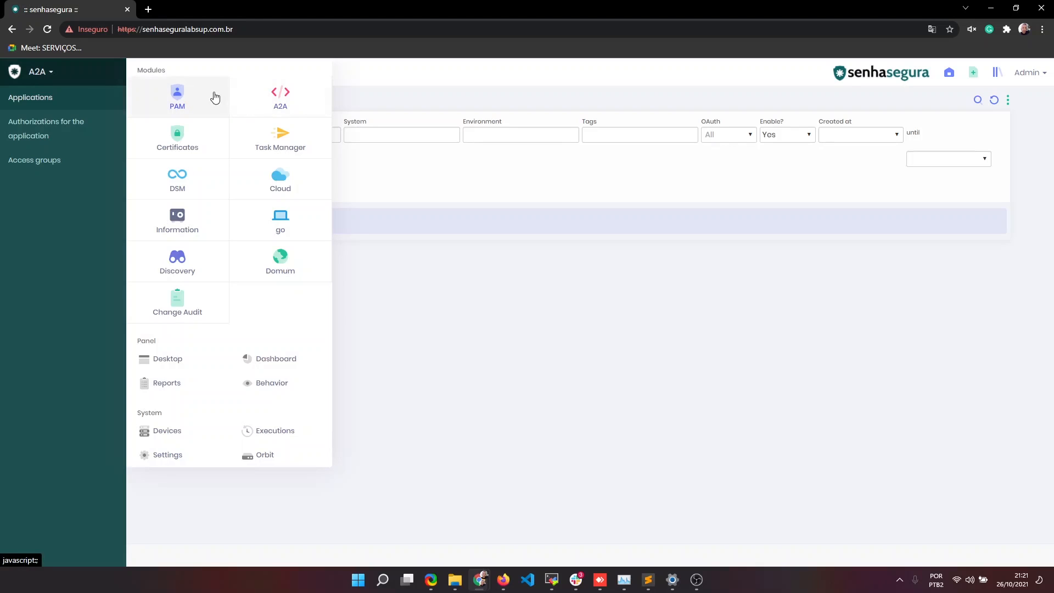
left_click(270, 103)
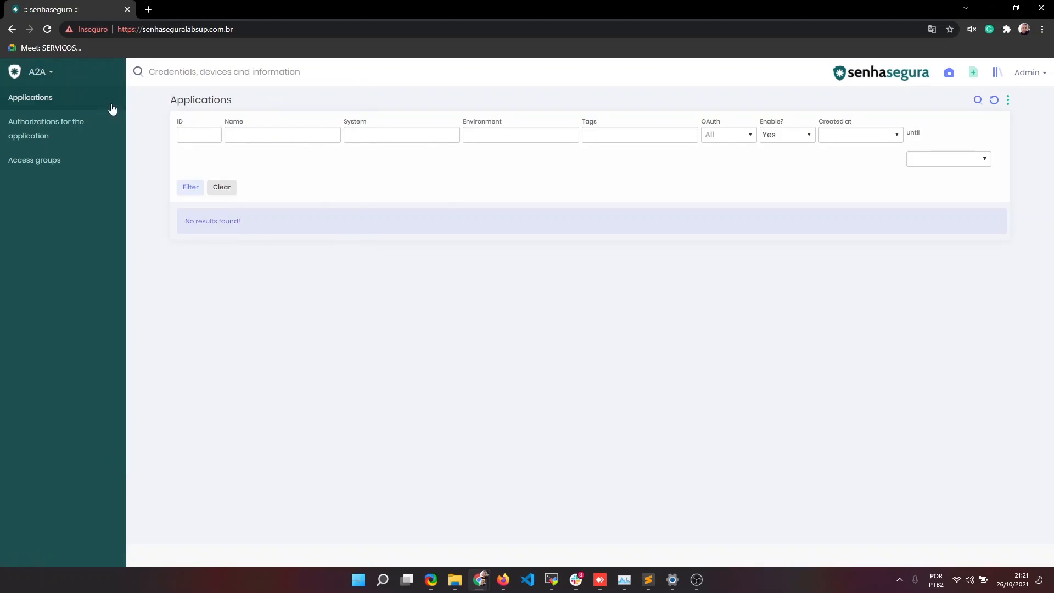
left_click(76, 108)
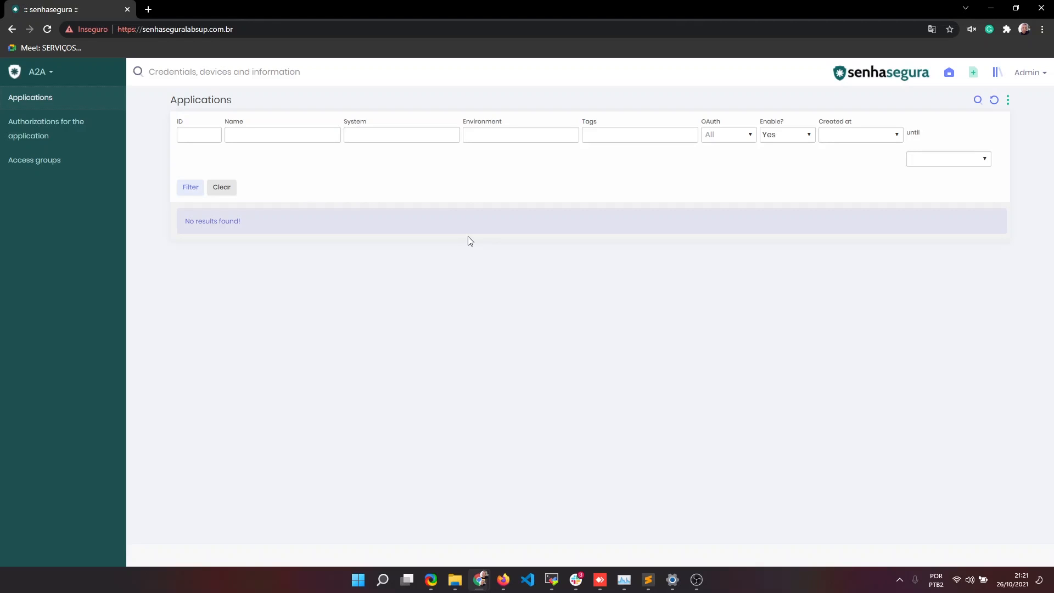
- Create and save a new application named senhaseguraAPI that uses the OAuth 2.0 signature
left_click(1008, 100)
left_click(966, 123)
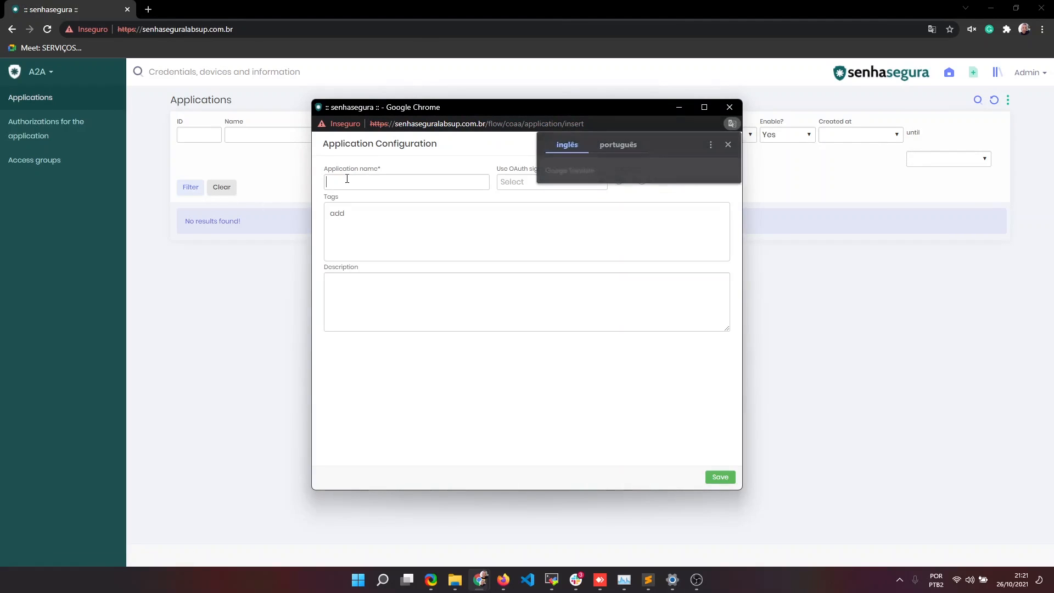
left_click(347, 181)
type("sonhase")
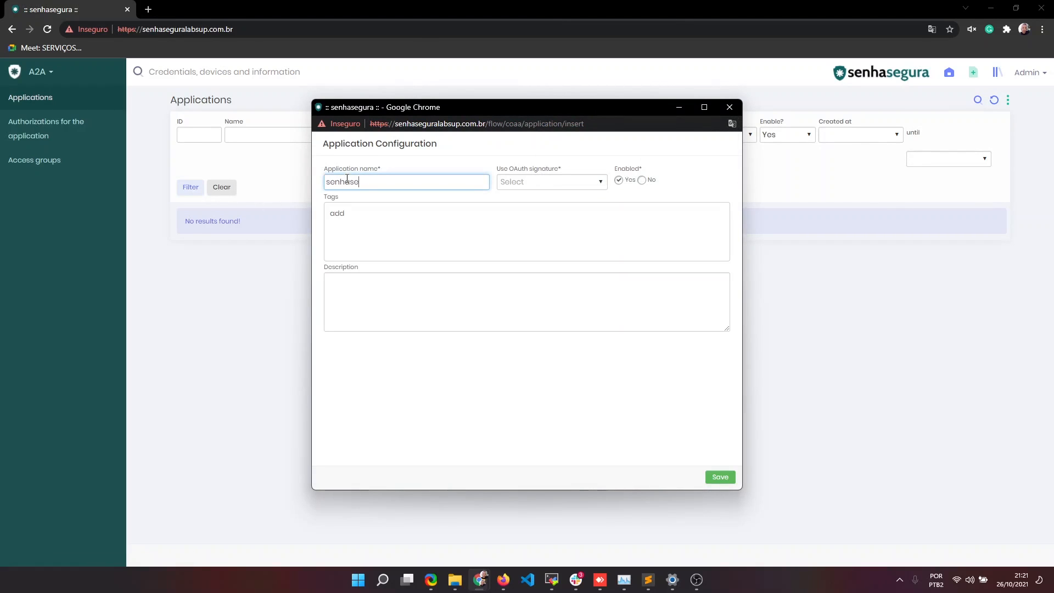
type("guraAPI")
left_click(601, 185)
left_click(535, 220)
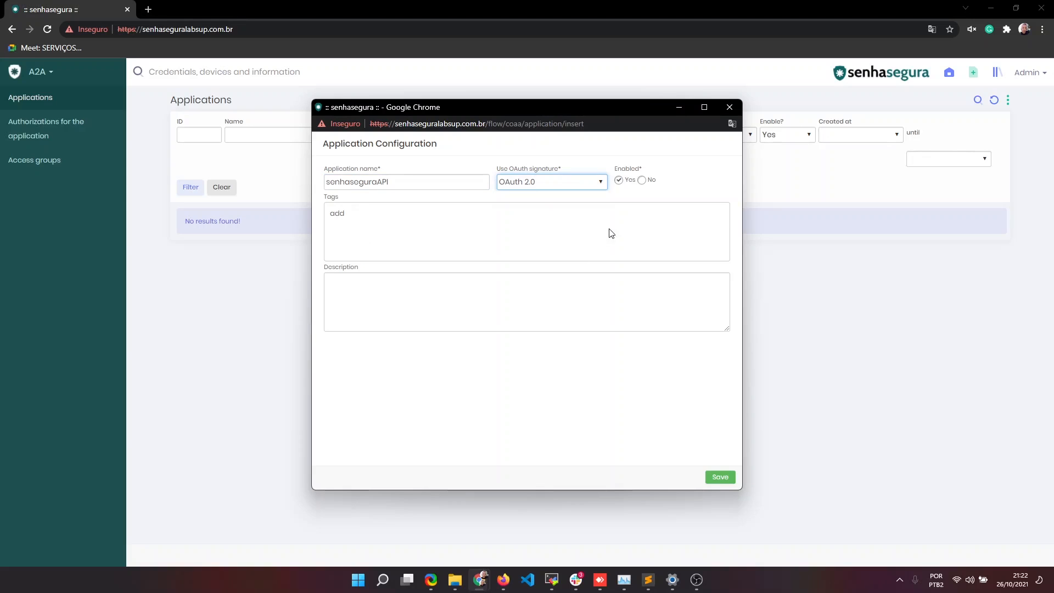
left_click(719, 477)
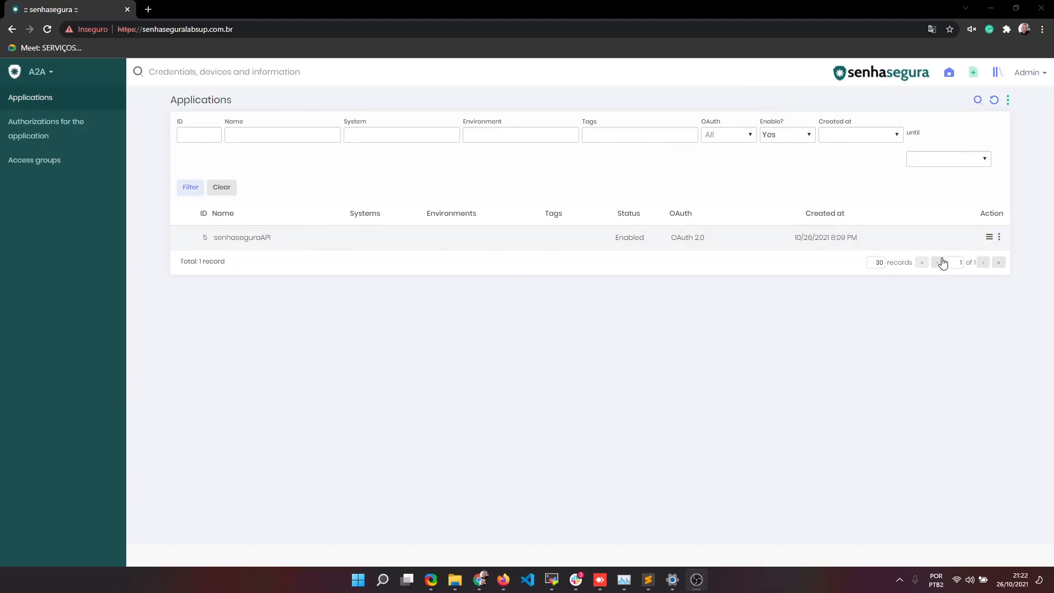
- Start a new authorization for the senhaseguraAPI application
left_click(999, 237)
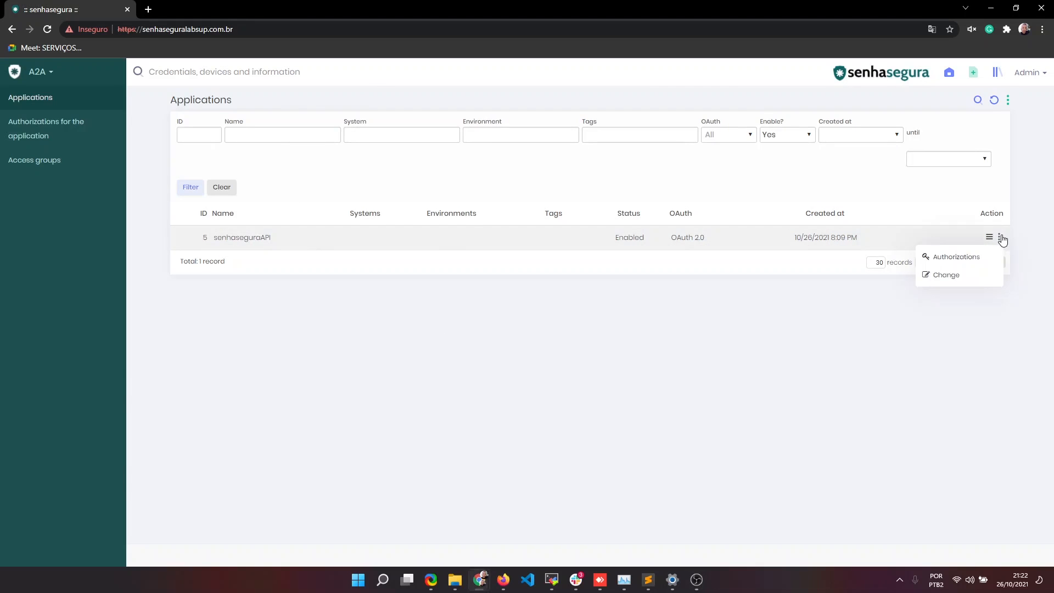
left_click(942, 258)
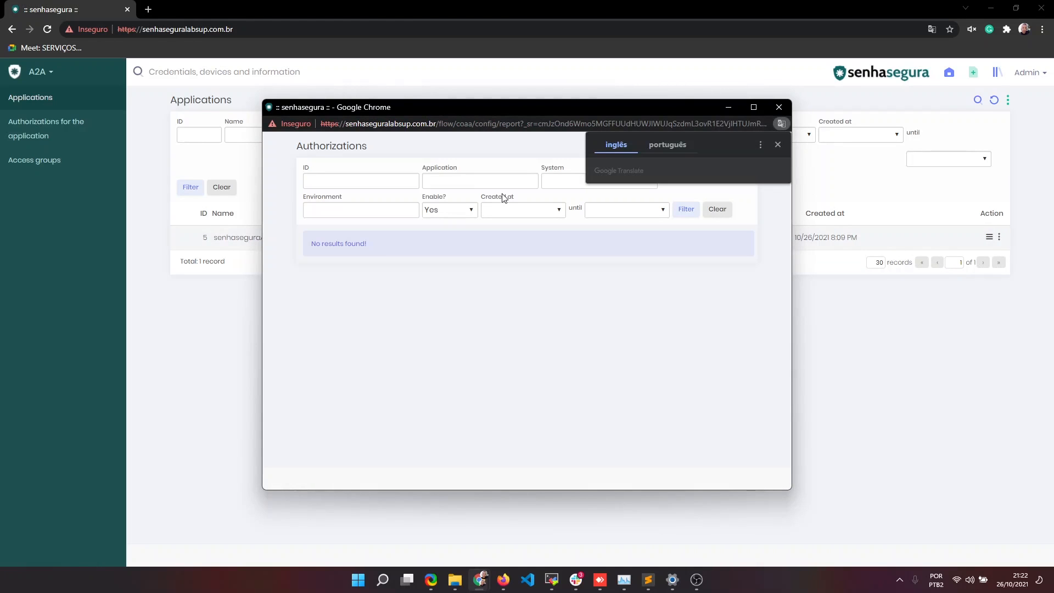
left_click(567, 302)
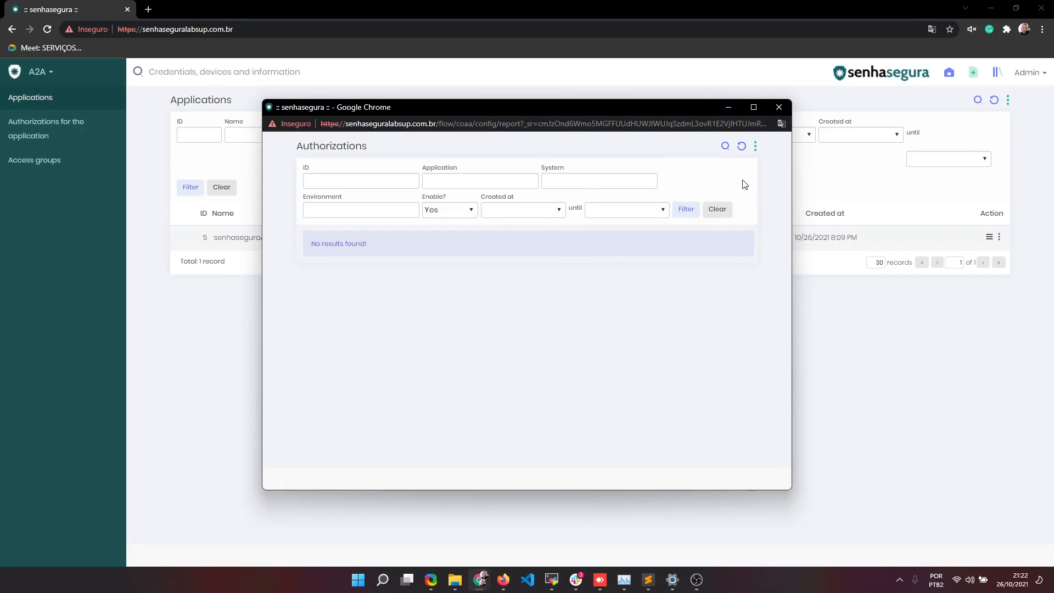
left_click(754, 149)
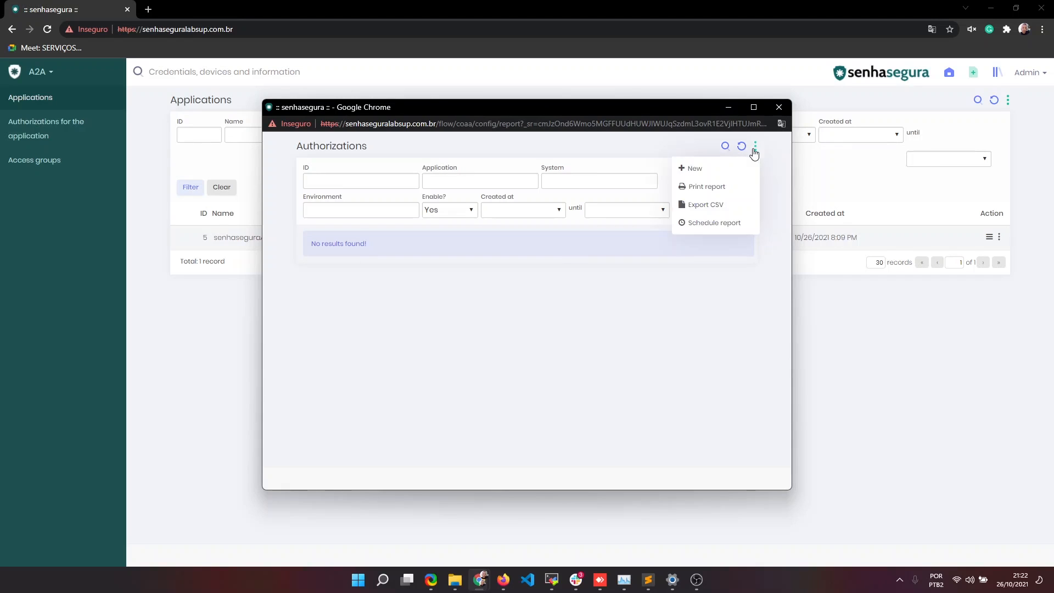
left_click(721, 174)
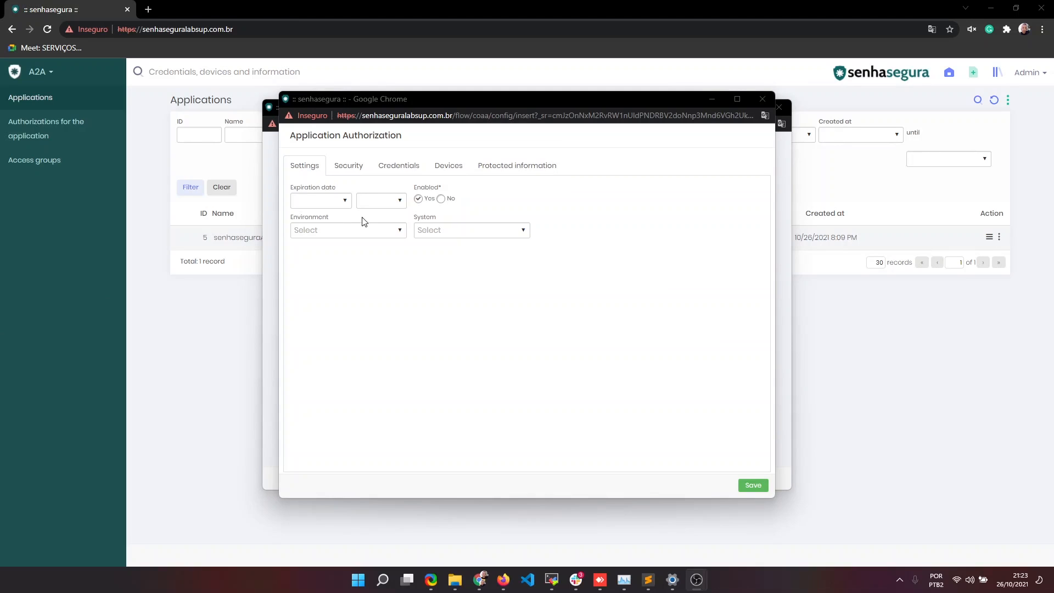
- In the authorization's security settings, authorize the PAM resource as read-only and add 192.168.0.115 as an authorized IP
left_click(354, 167)
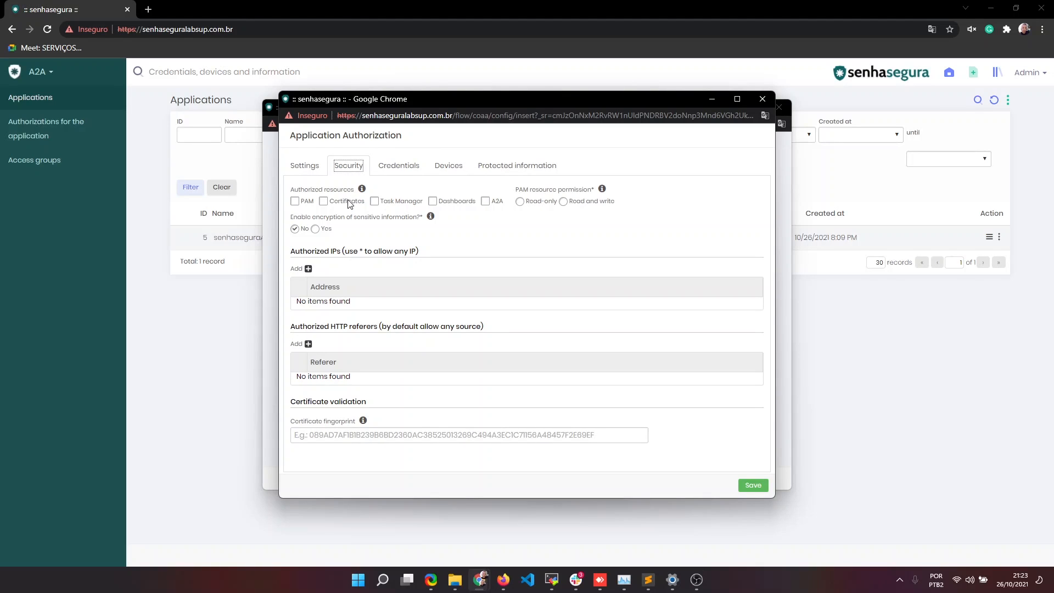
left_click(303, 203)
left_click(536, 203)
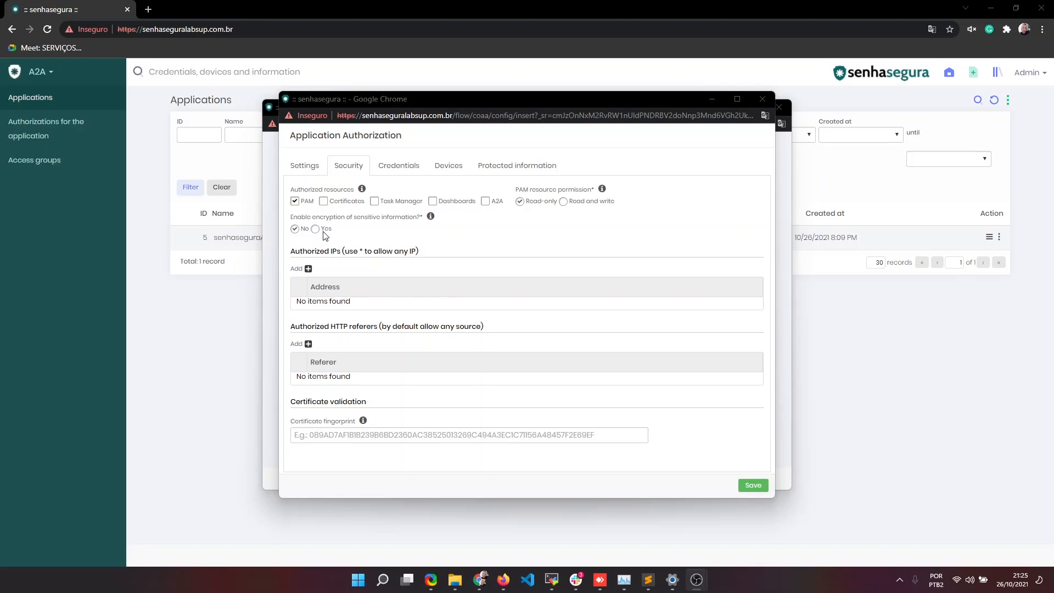
left_click(308, 269)
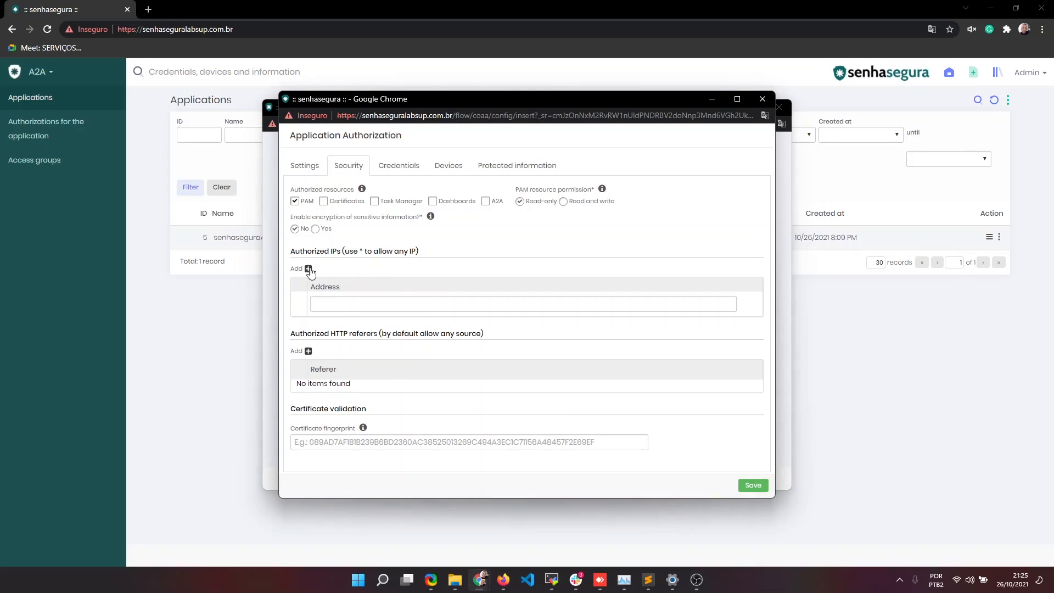
left_click(354, 302)
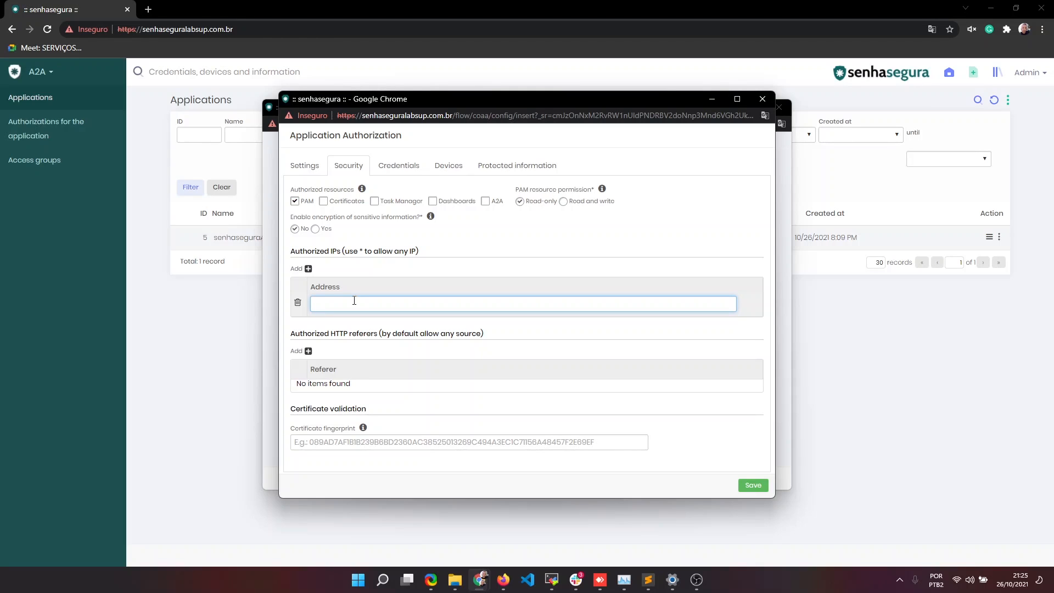
type("192.168.0.115")
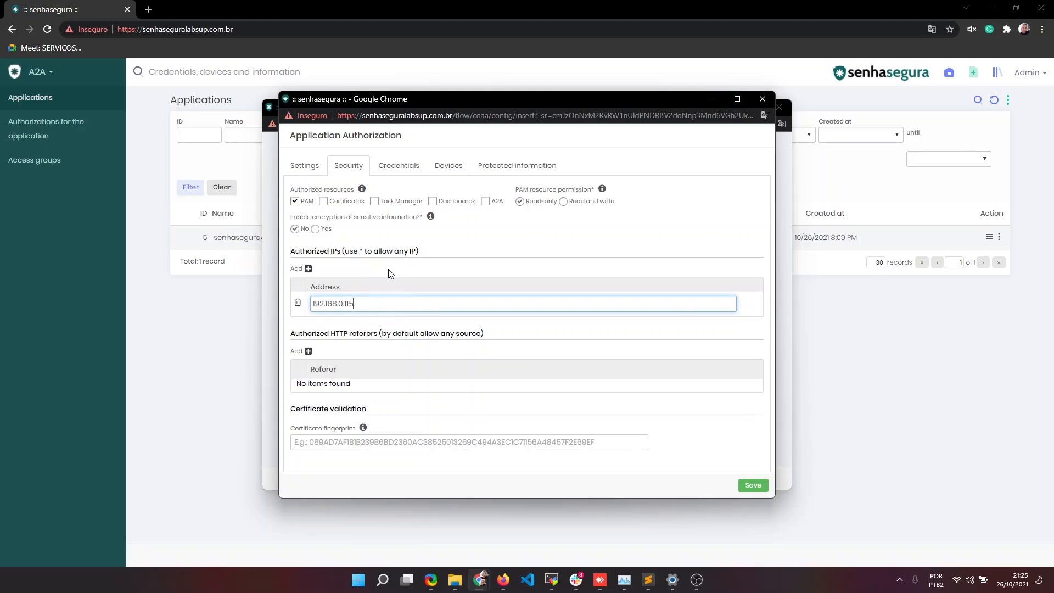
- Find the Debian credentials and add the local user senhasegura on Debian 11 (192.168.0.132) to the authorization
left_click(389, 172)
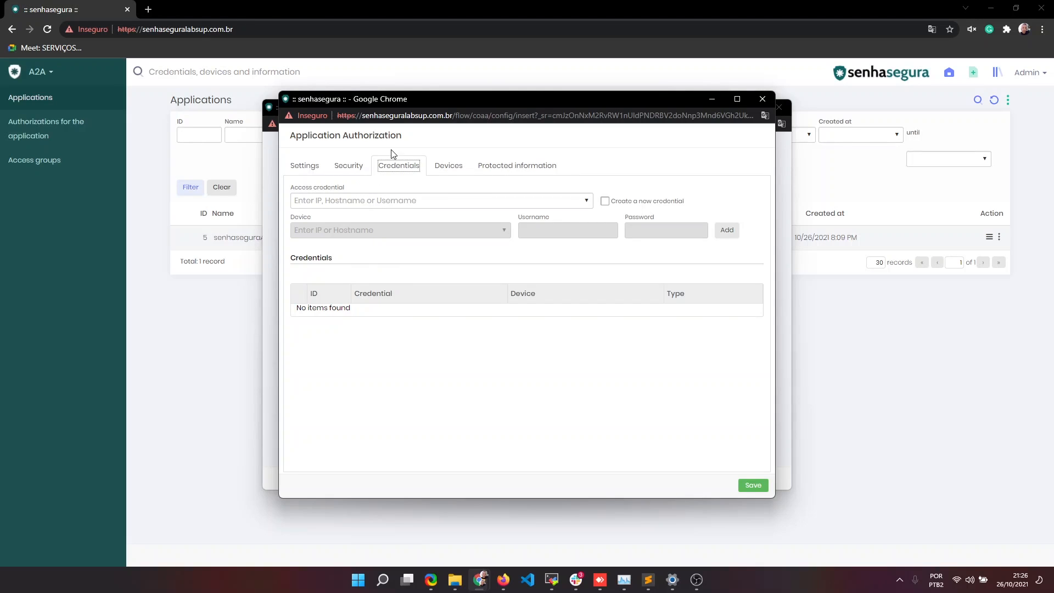
left_click(372, 199)
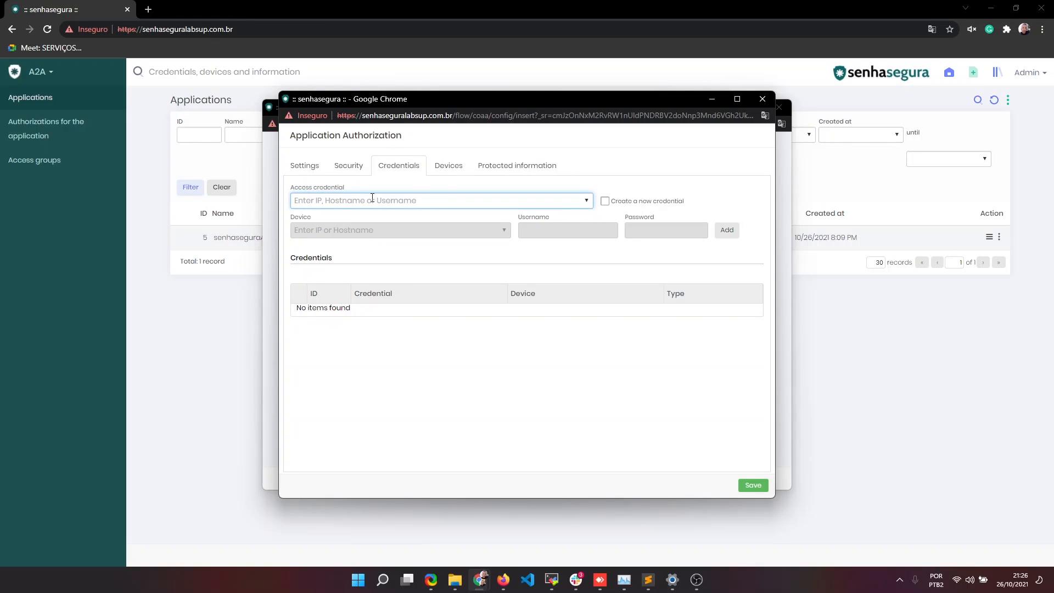
type("Debian")
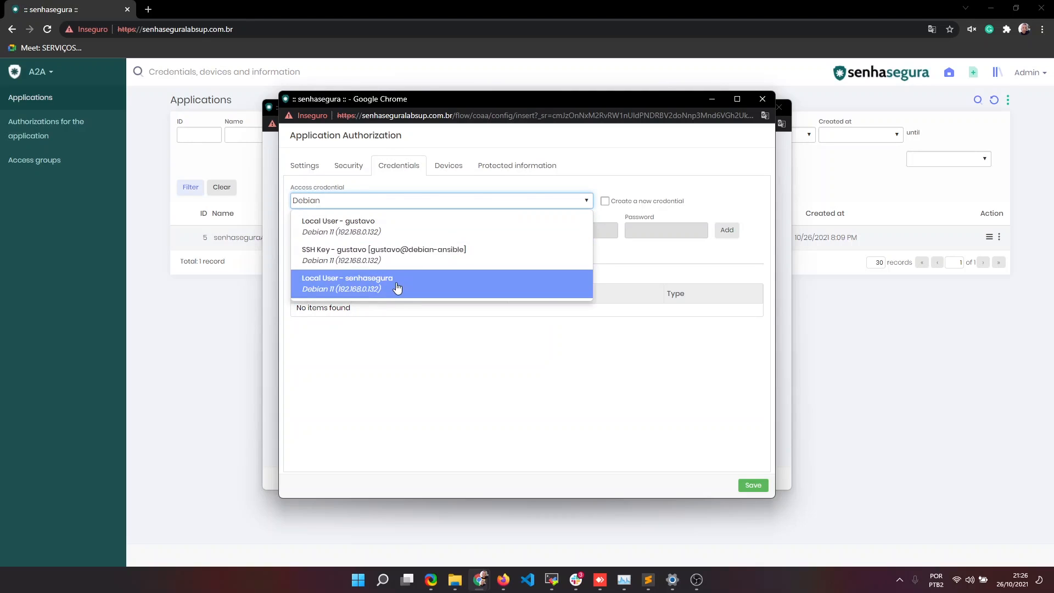
left_click(396, 285)
left_click(725, 231)
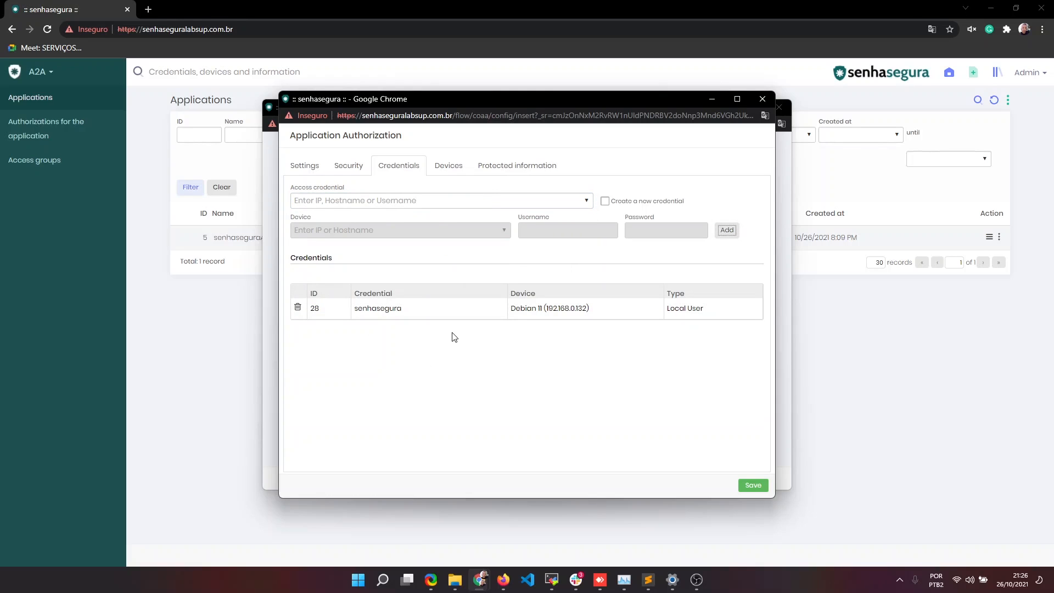
left_click(318, 309)
- Check the authorization's device and protected information settings, save it, and close the authorizations window
left_click(455, 172)
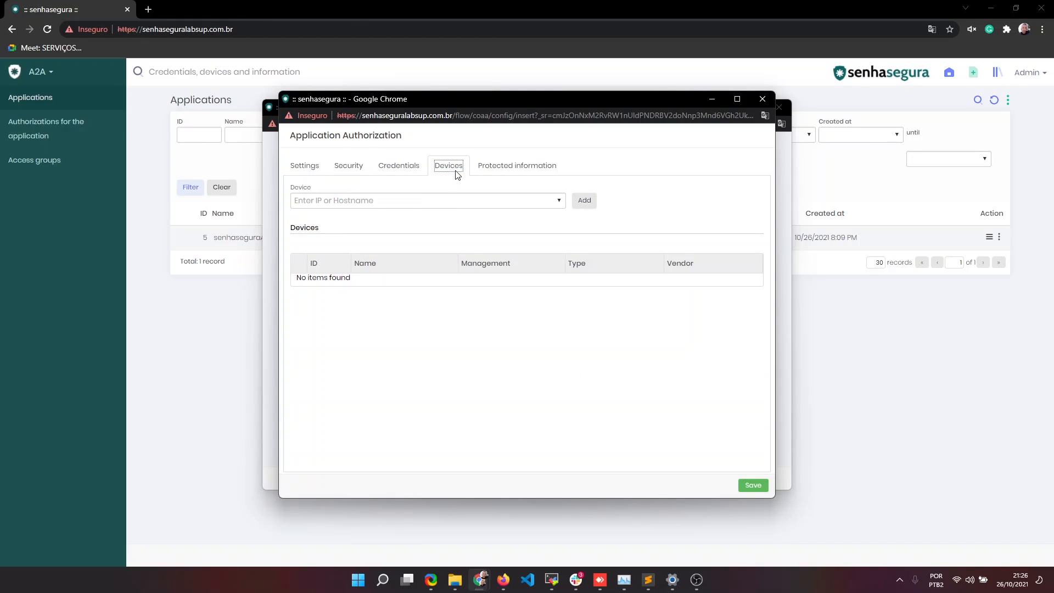
left_click(519, 165)
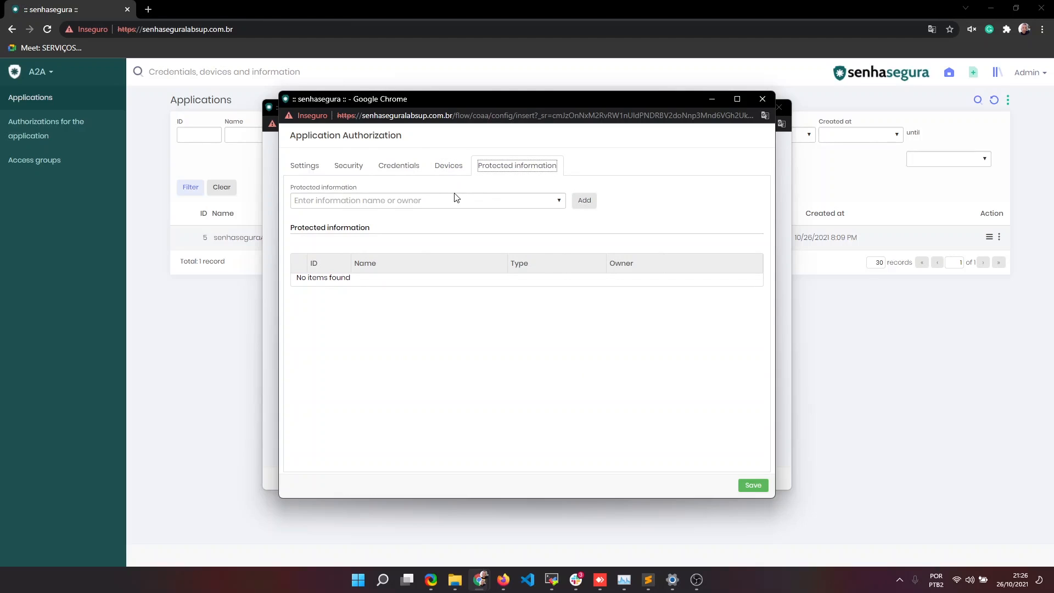
left_click(413, 167)
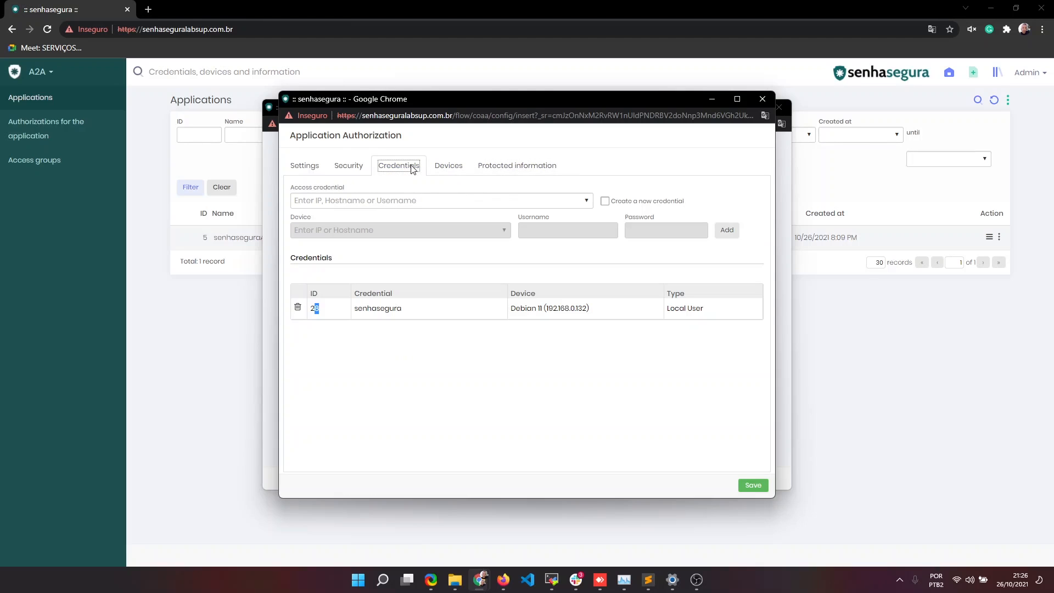
left_click(756, 486)
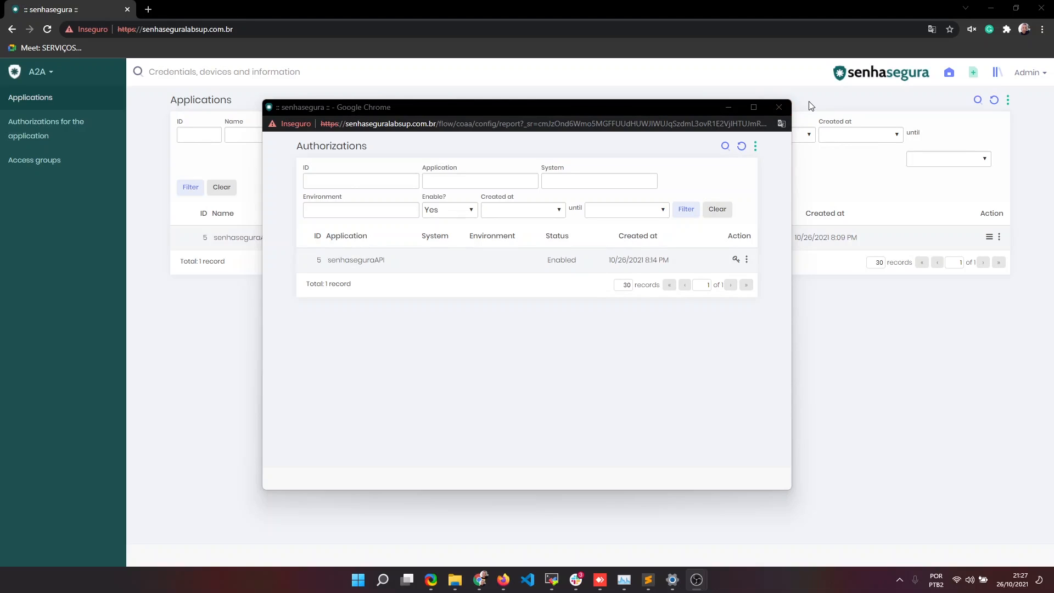
left_click(779, 107)
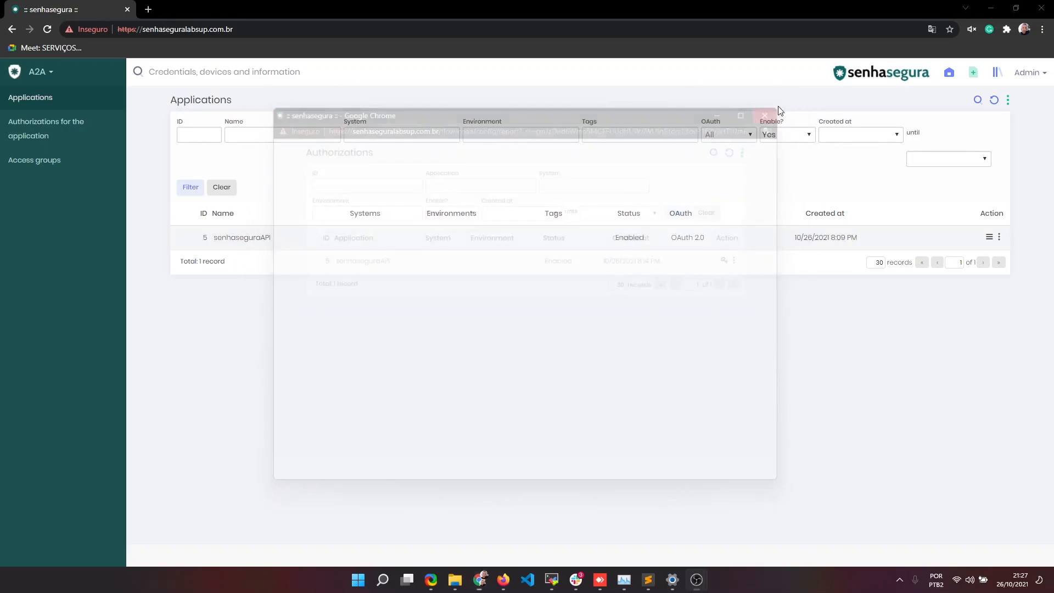
- Reopen the authorizations of the senhaseguraAPI application and look at the available actions, including creating another authorization
left_click_drag(221, 236, 260, 237)
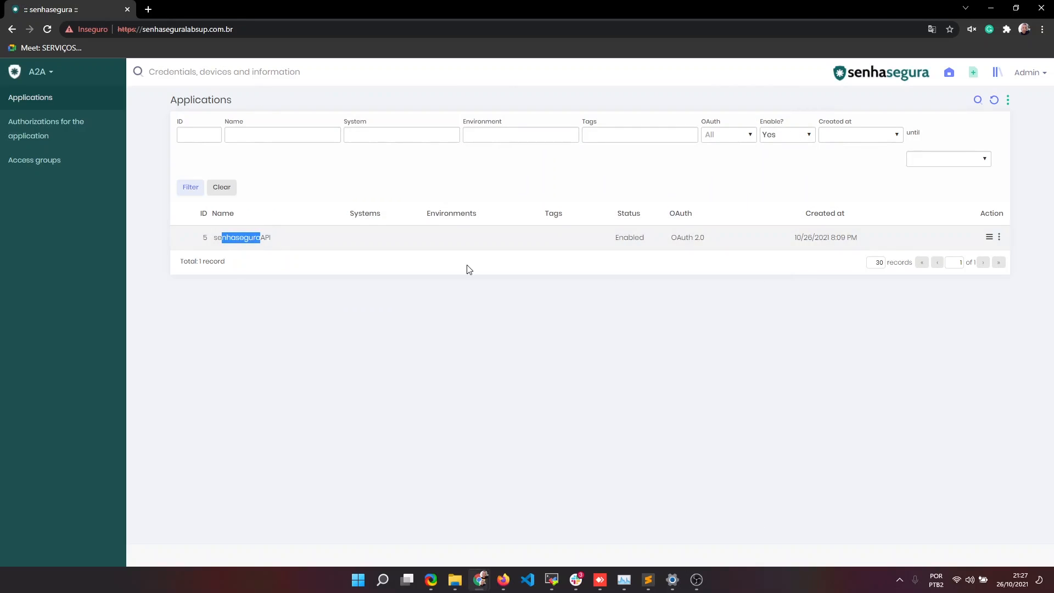
left_click(998, 237)
left_click(957, 257)
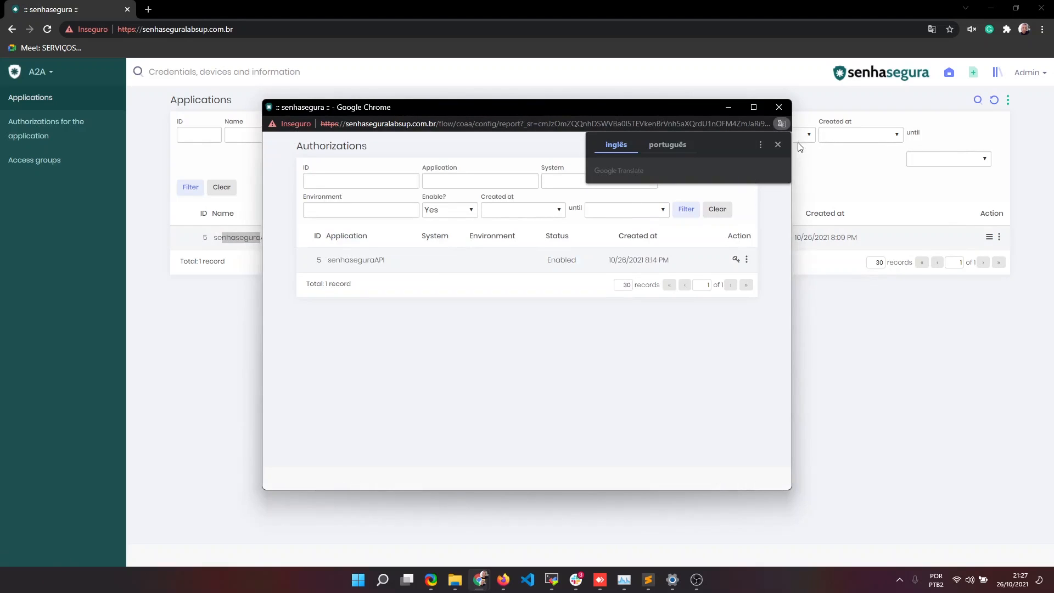
left_click(779, 144)
left_click(756, 147)
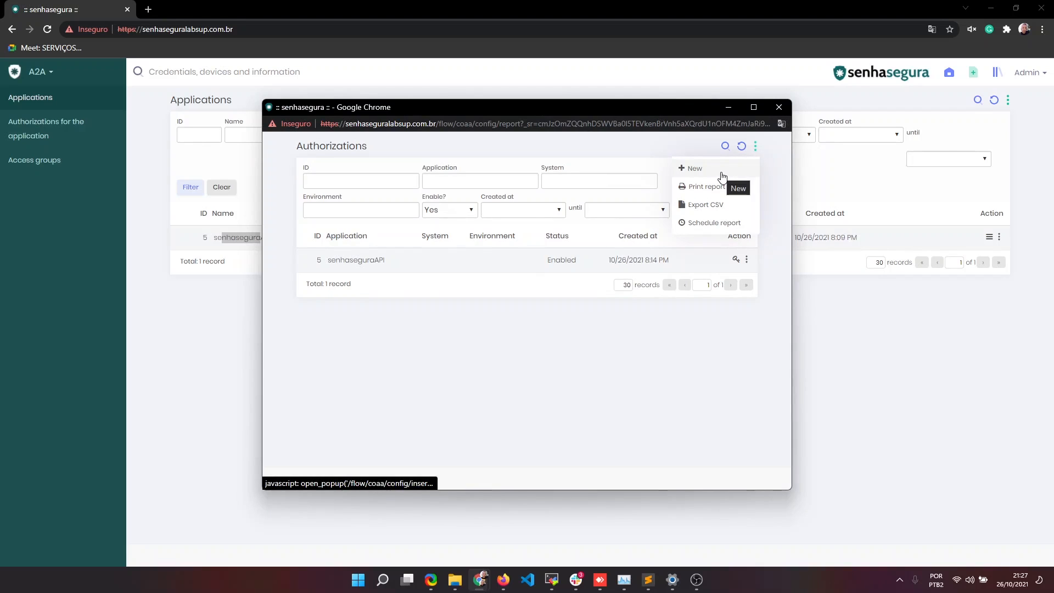
left_click(634, 275)
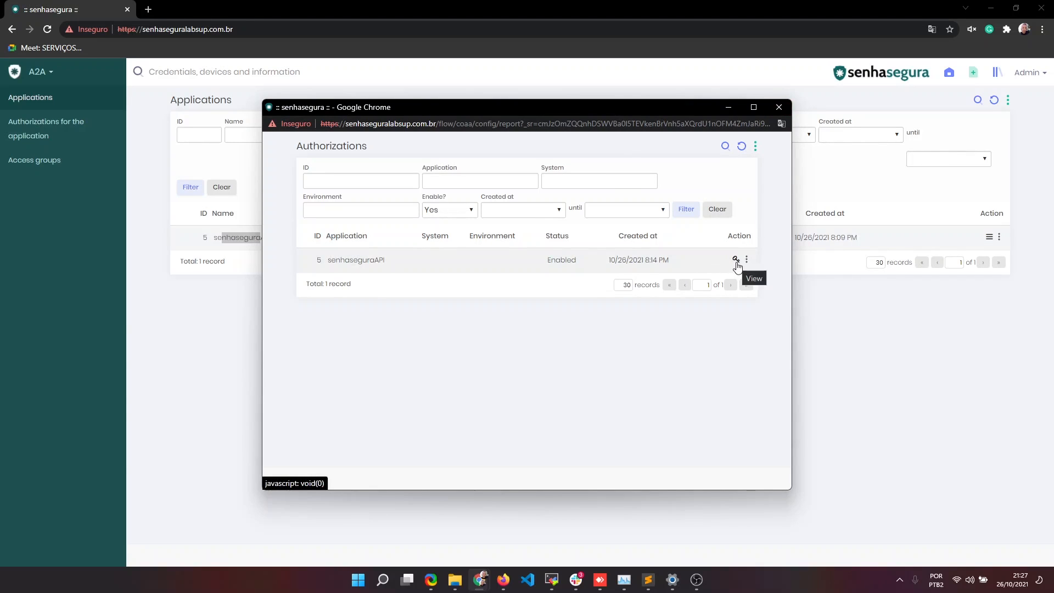
- View the authorization's details, reveal its client ID and client secret, and return to the applications list
left_click(735, 260)
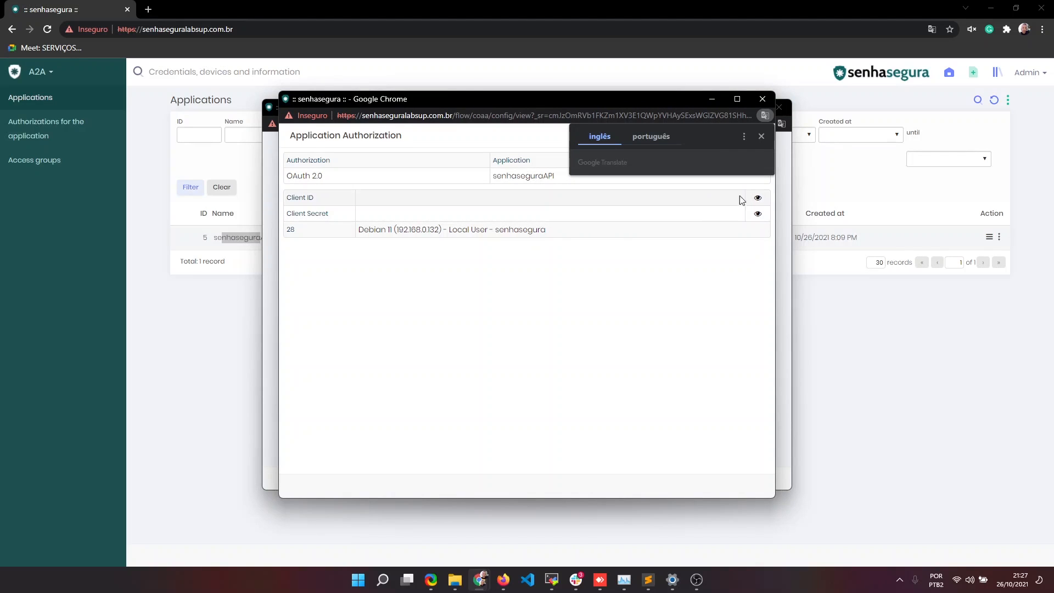
left_click(757, 198)
left_click(756, 214)
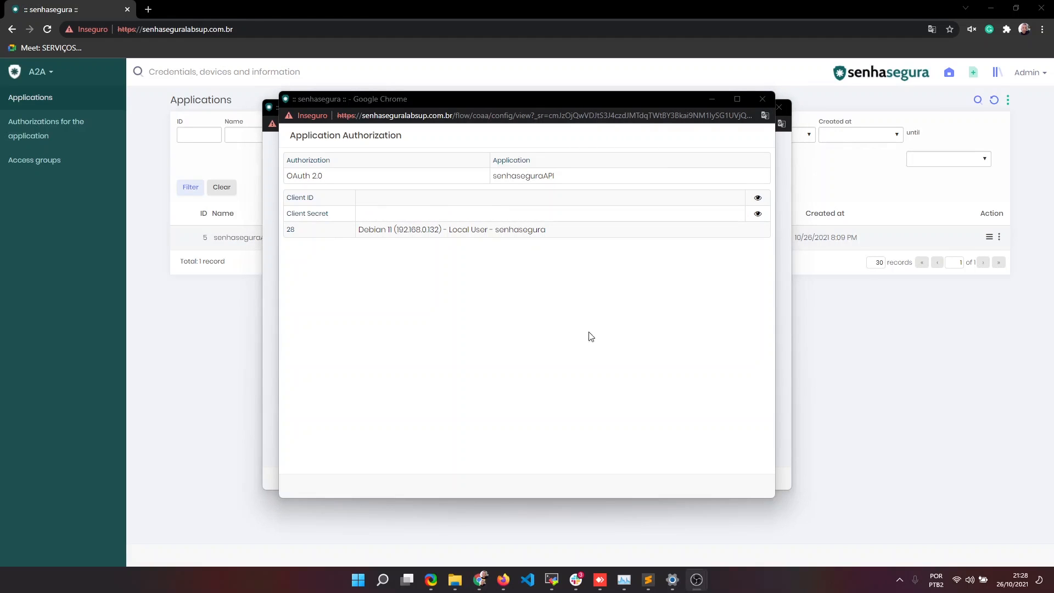
left_click(765, 98)
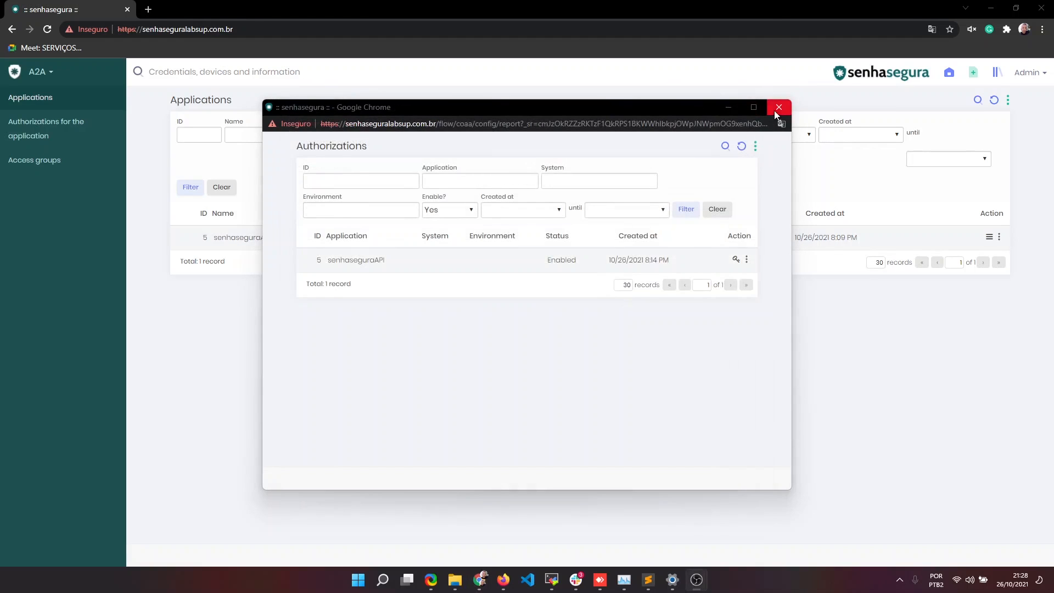
left_click(779, 107)
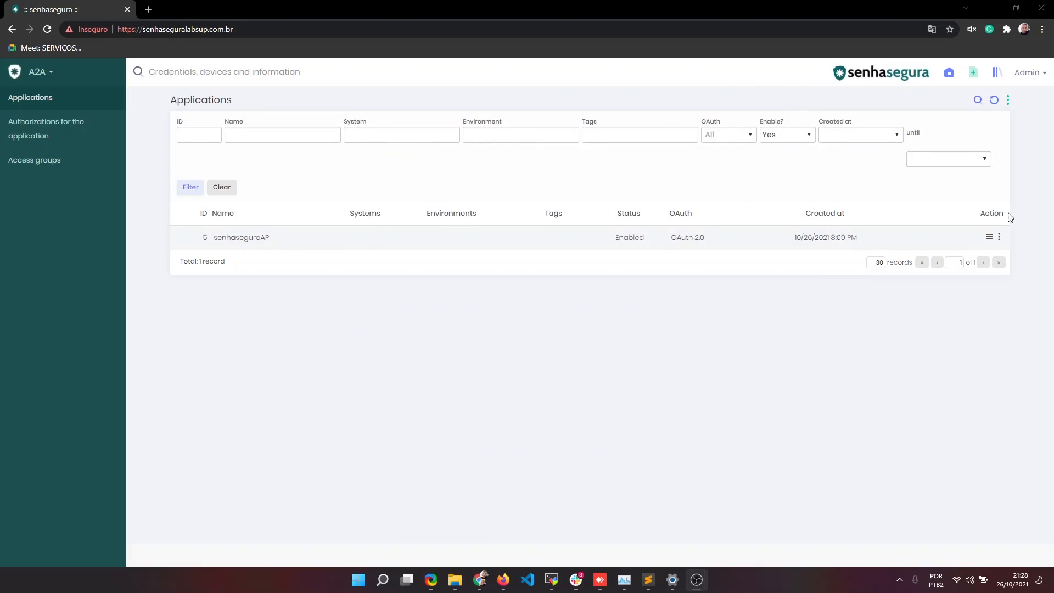
- View the senhaseguraAPI application's configuration, reveal its client secret, check the client ID and credential ID, and close it
left_click(989, 238)
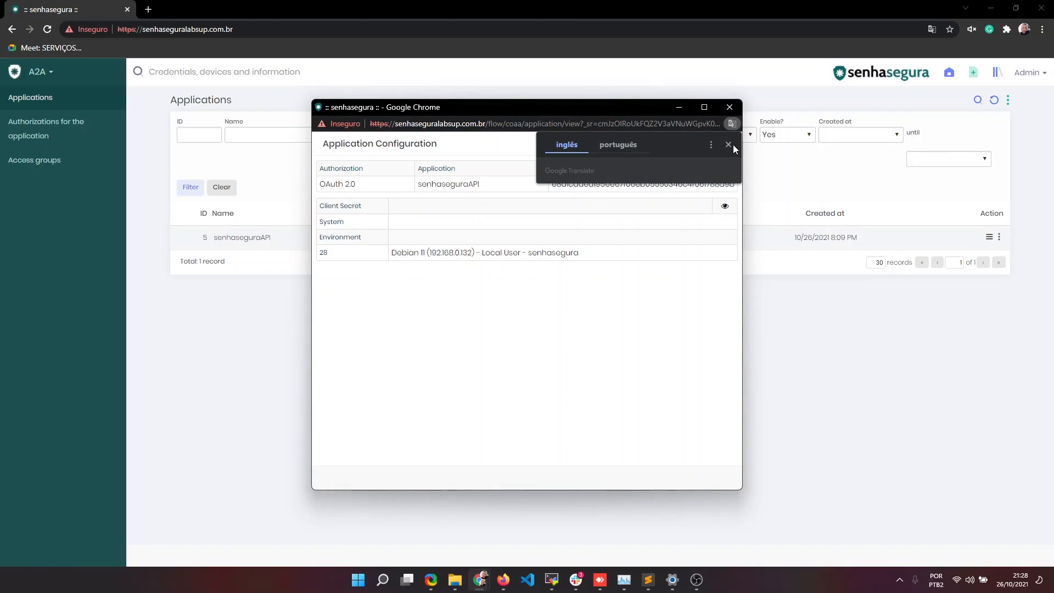
left_click(732, 144)
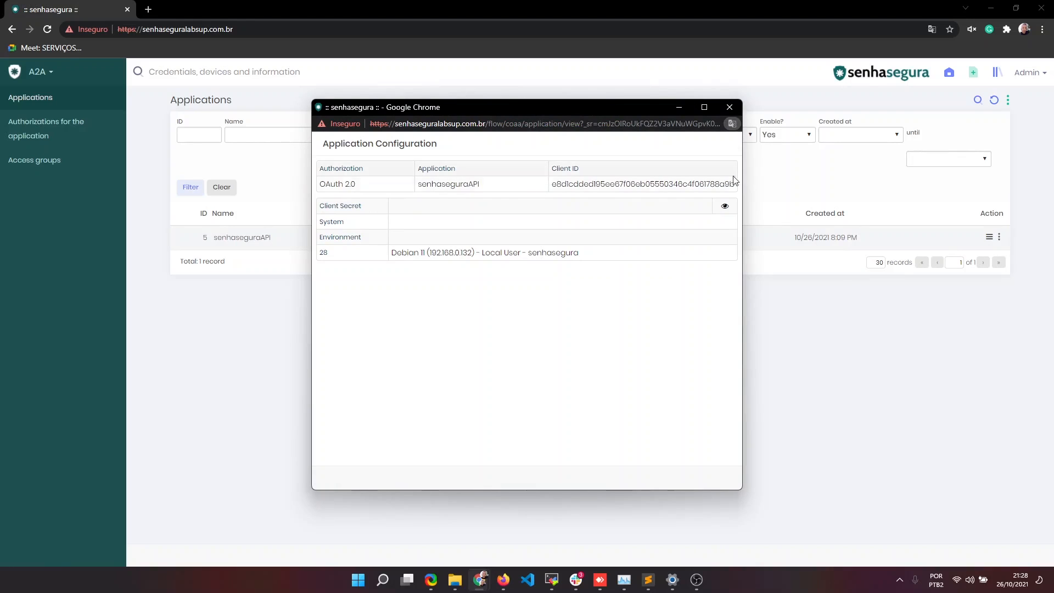
left_click(725, 207)
left_click_drag(601, 179, 659, 181)
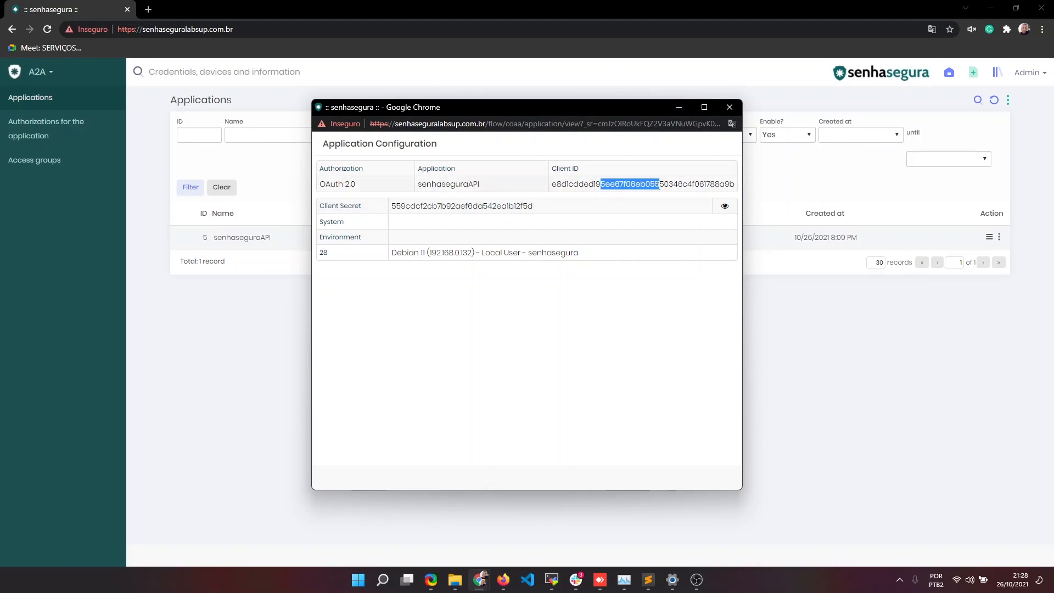
left_click_drag(328, 254, 314, 252)
left_click(330, 255)
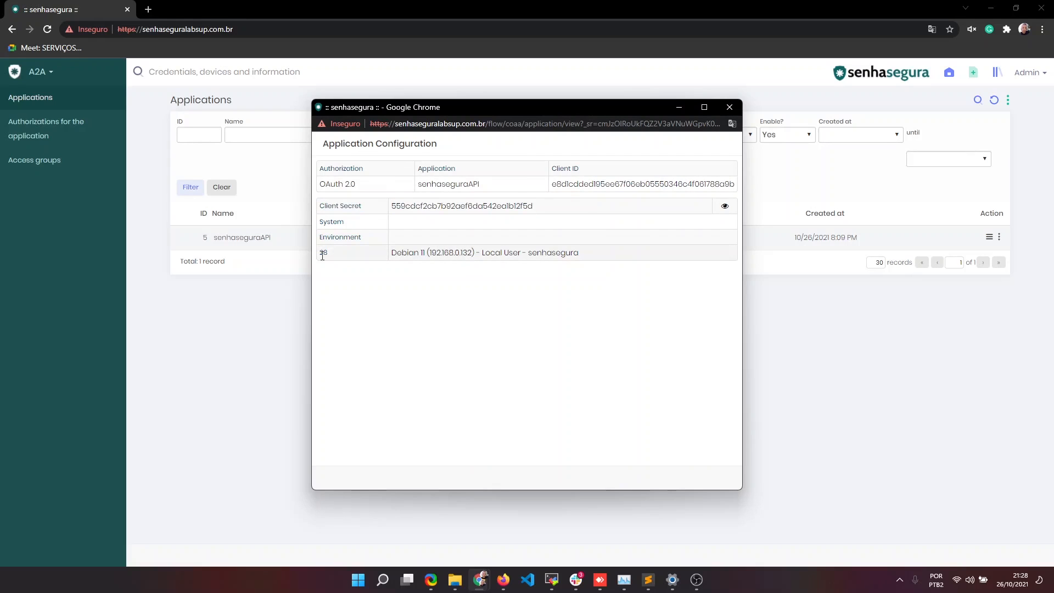
left_click(729, 108)
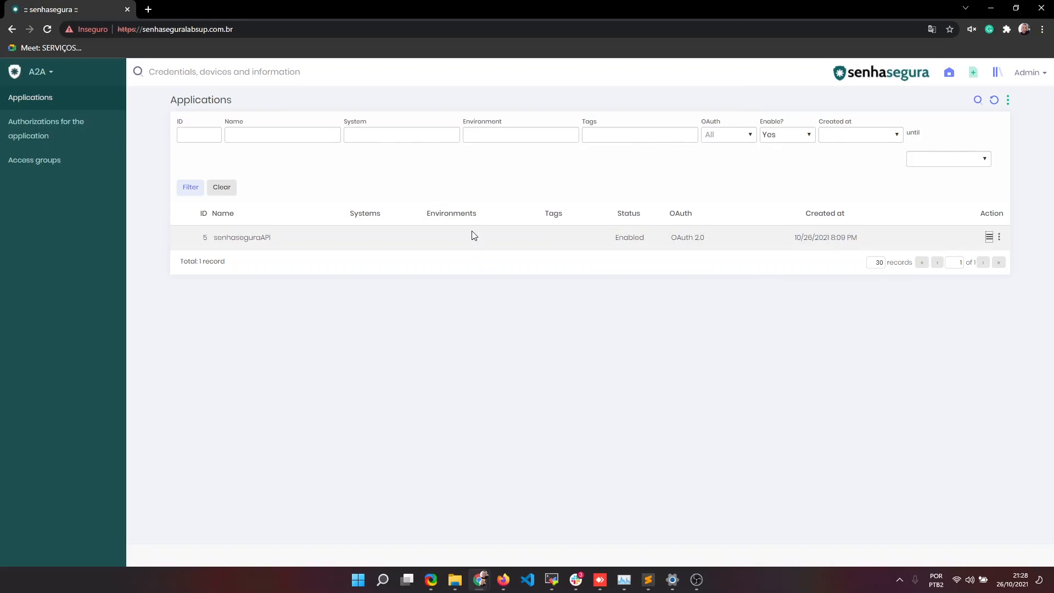